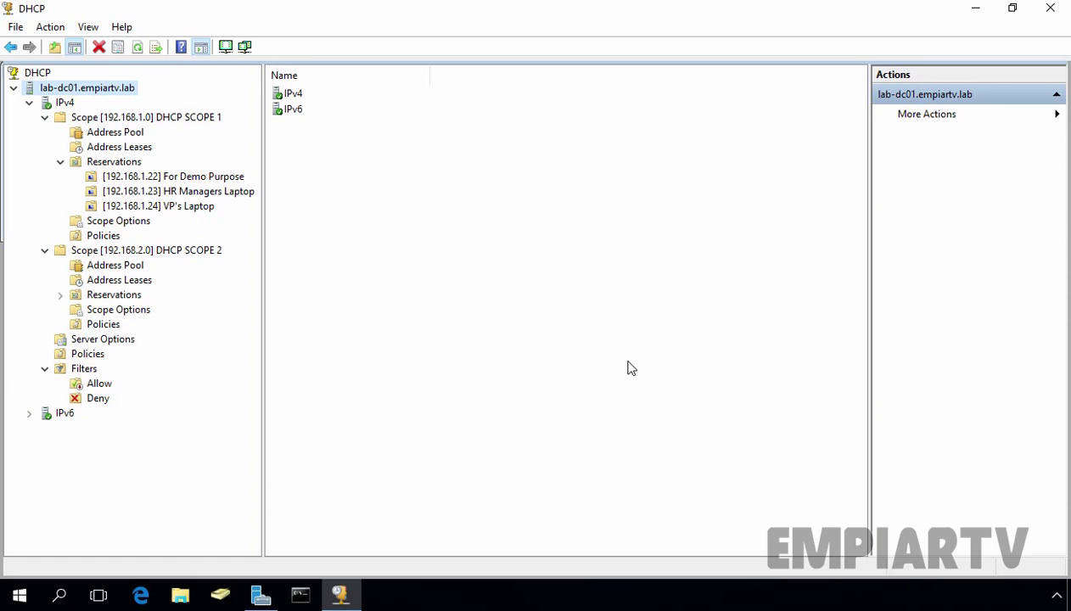
- Open the Properties dialog of the lab-dc01 DHCP server
right_click(69, 88)
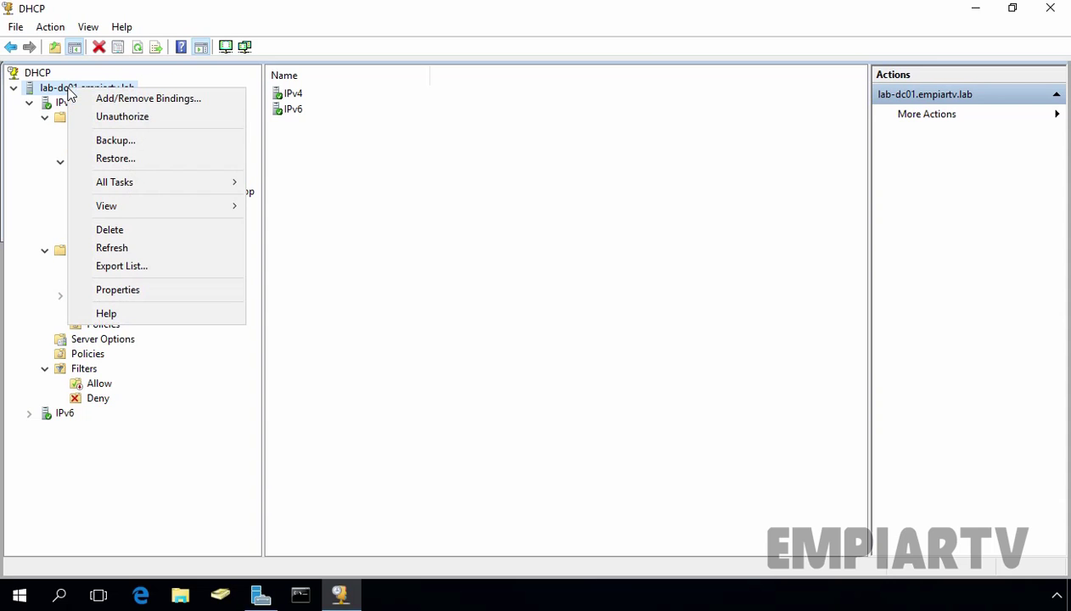
left_click(117, 290)
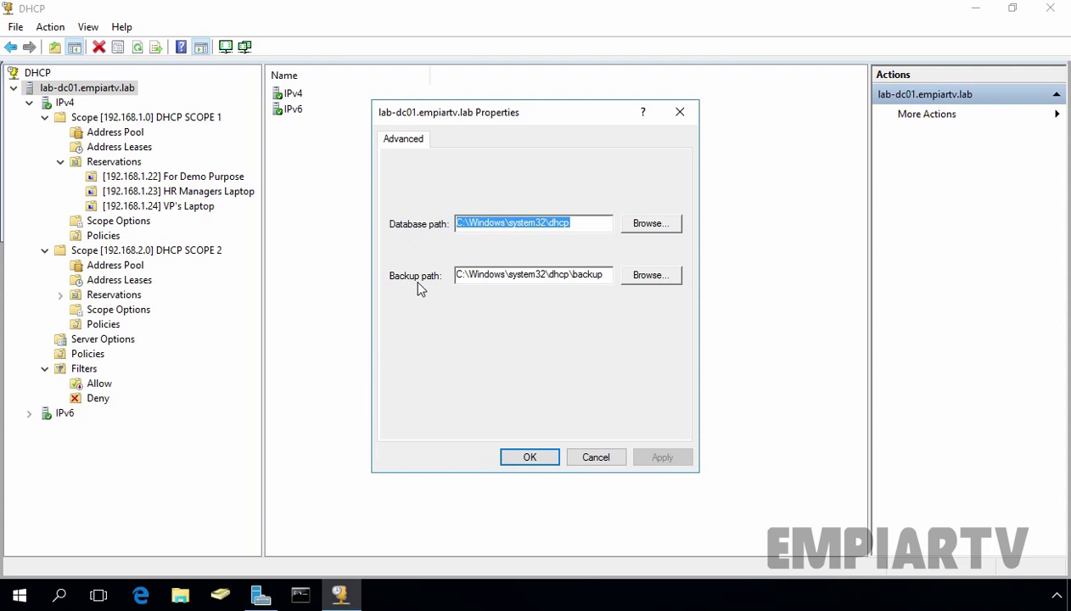
- Create a DHCP-BACKUP folder on New Volume (E:) and apply it as the backup path
left_click(648, 276)
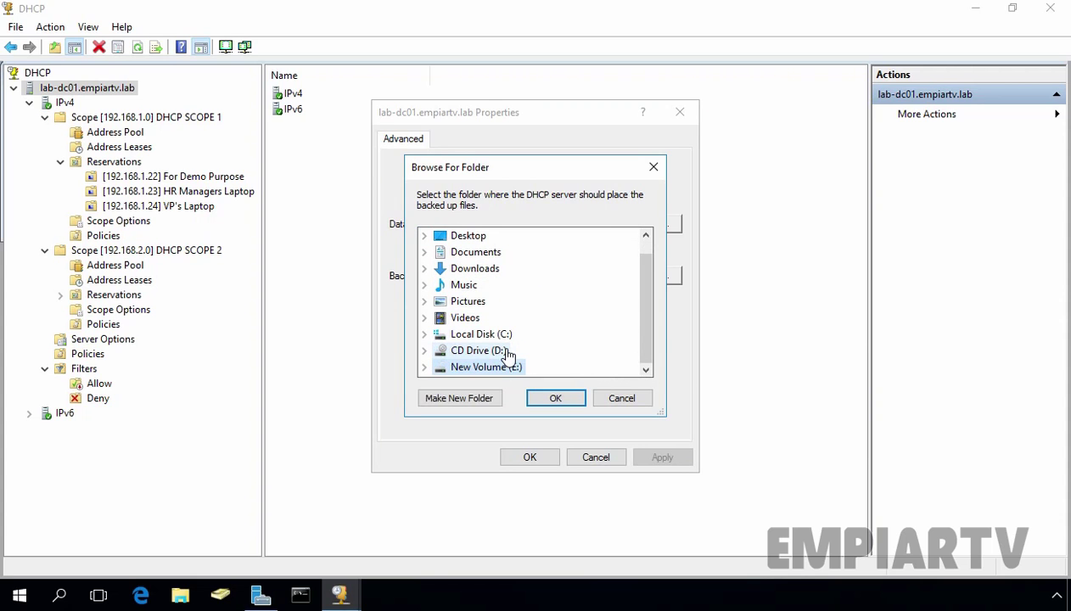
left_click(465, 402)
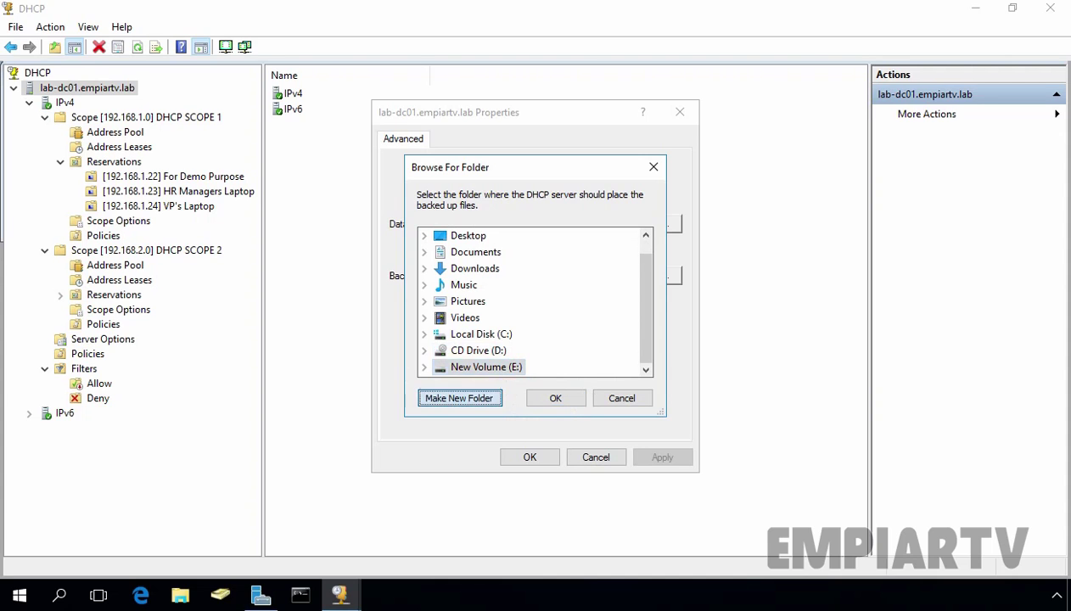
key("BackSpace")
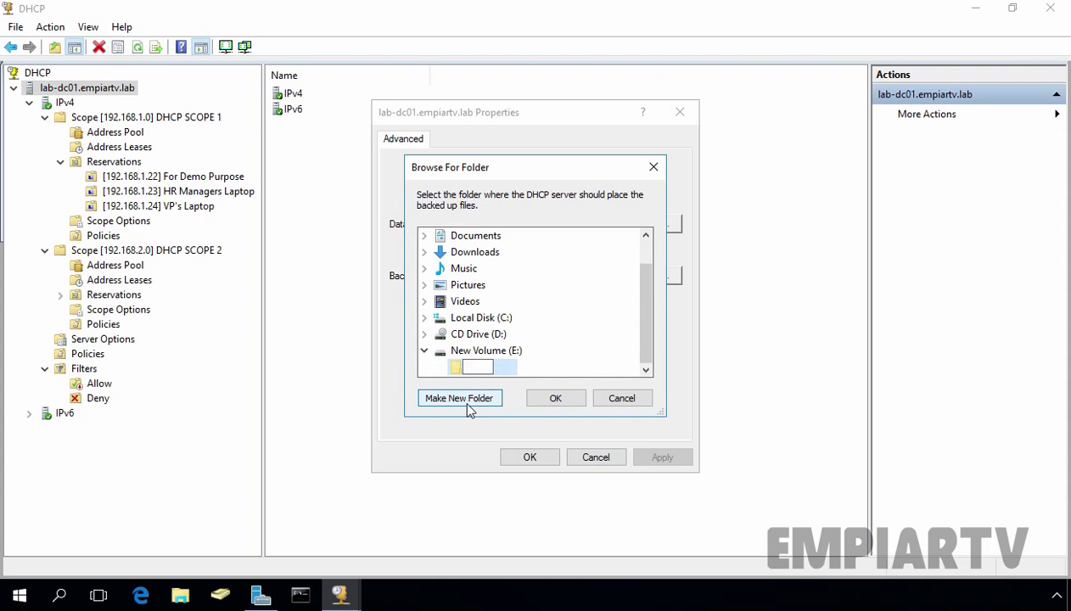
type("DHCP-BACKUP")
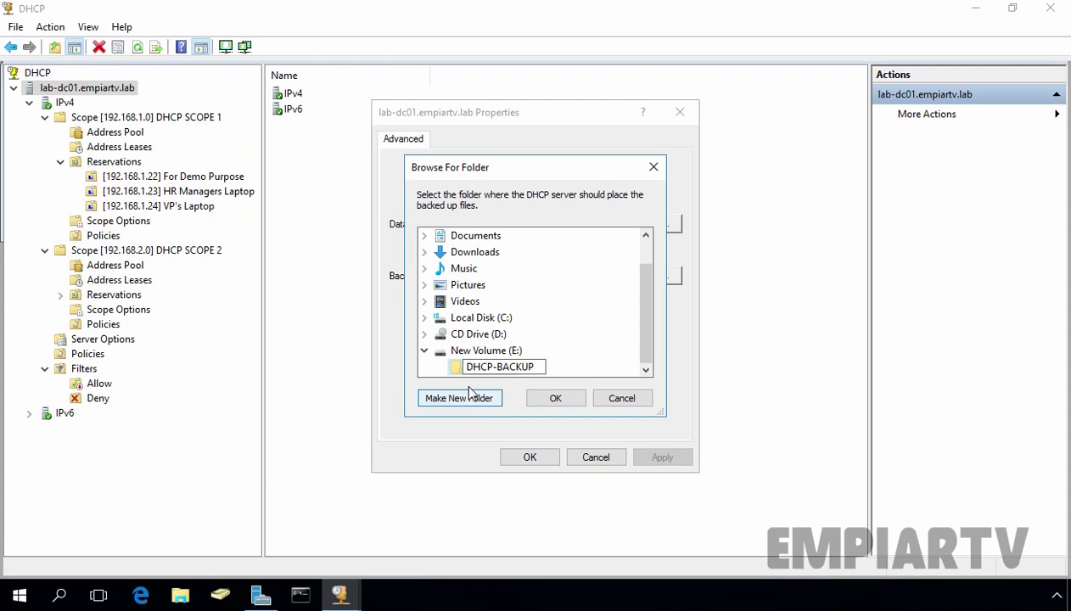
left_click(593, 366)
left_click(553, 399)
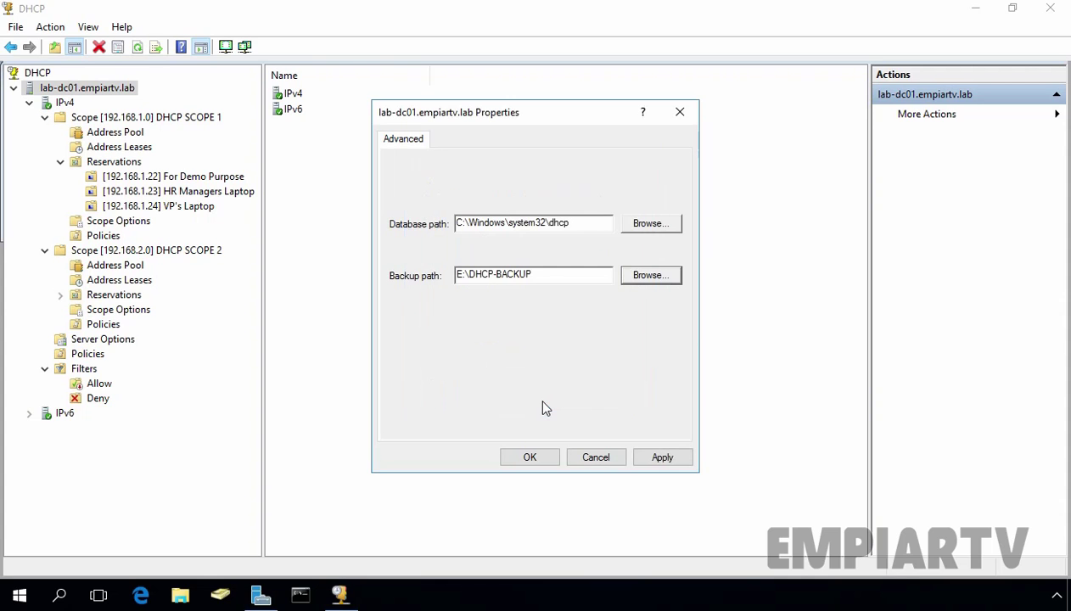
left_click(655, 466)
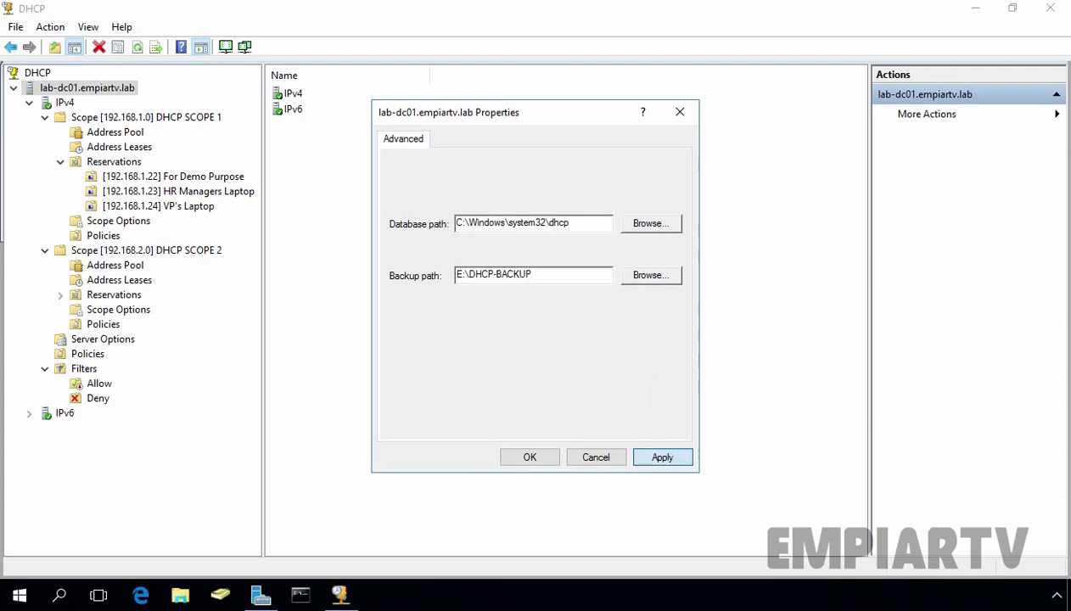
- Close the saved server properties and launch Registry Editor with regedit
left_click(530, 459)
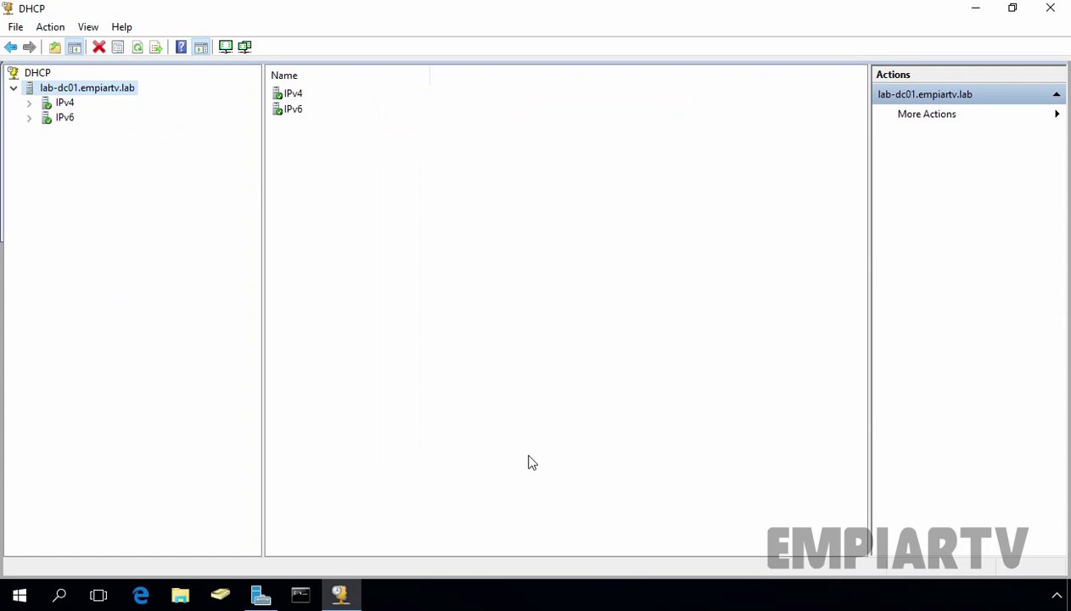
key("super+r")
type("regedit")
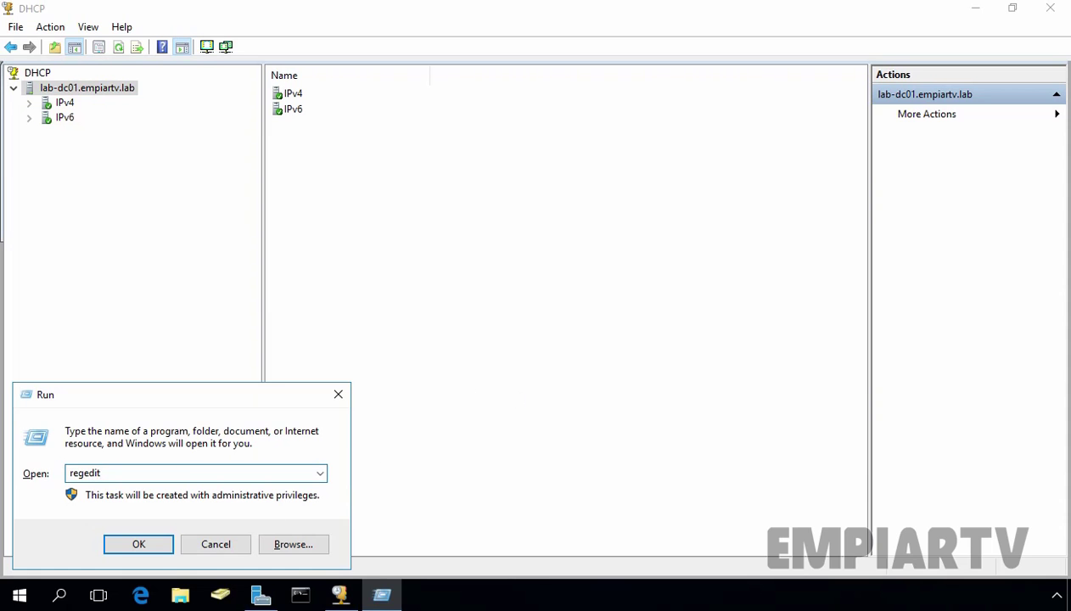
left_click(137, 544)
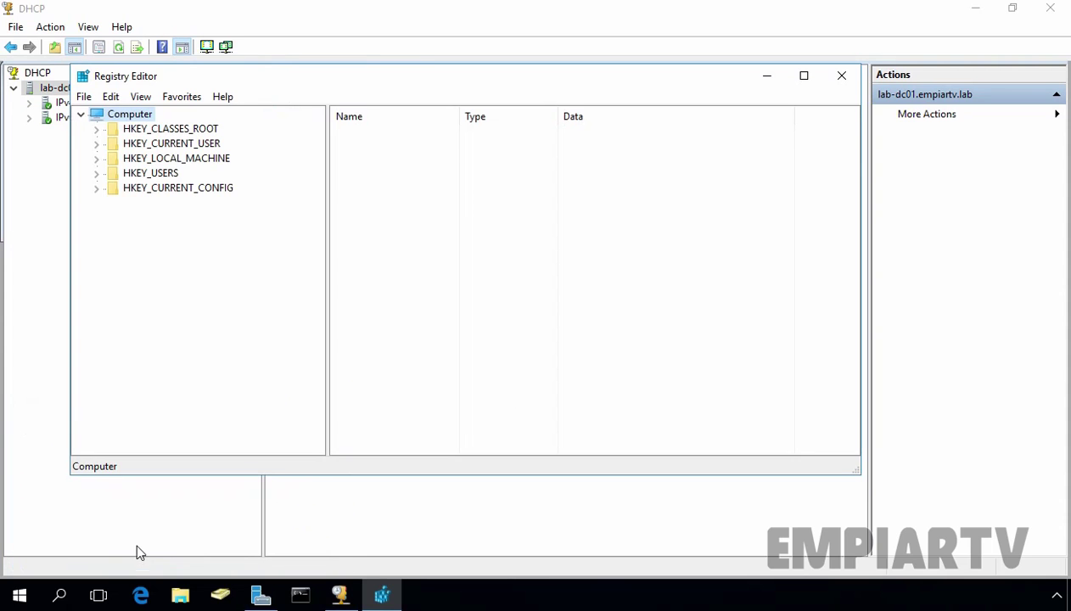
- Navigate to HKLM\SYSTEM\CurrentControlSet\Services\DHCPServer\Parameters to show its values
left_click(158, 158)
double_click(158, 158)
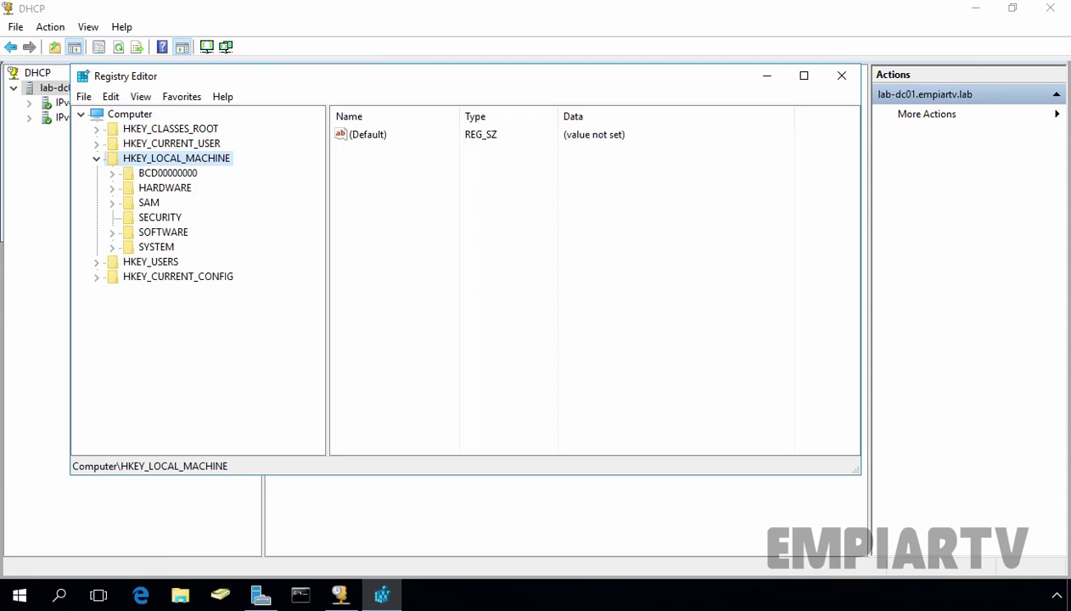
double_click(157, 246)
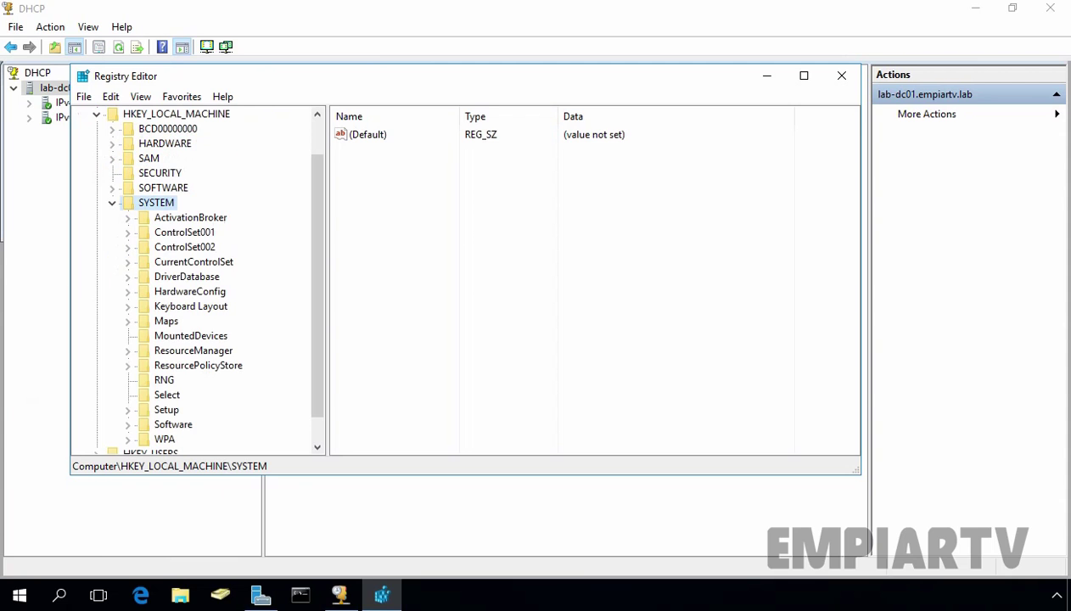
double_click(195, 262)
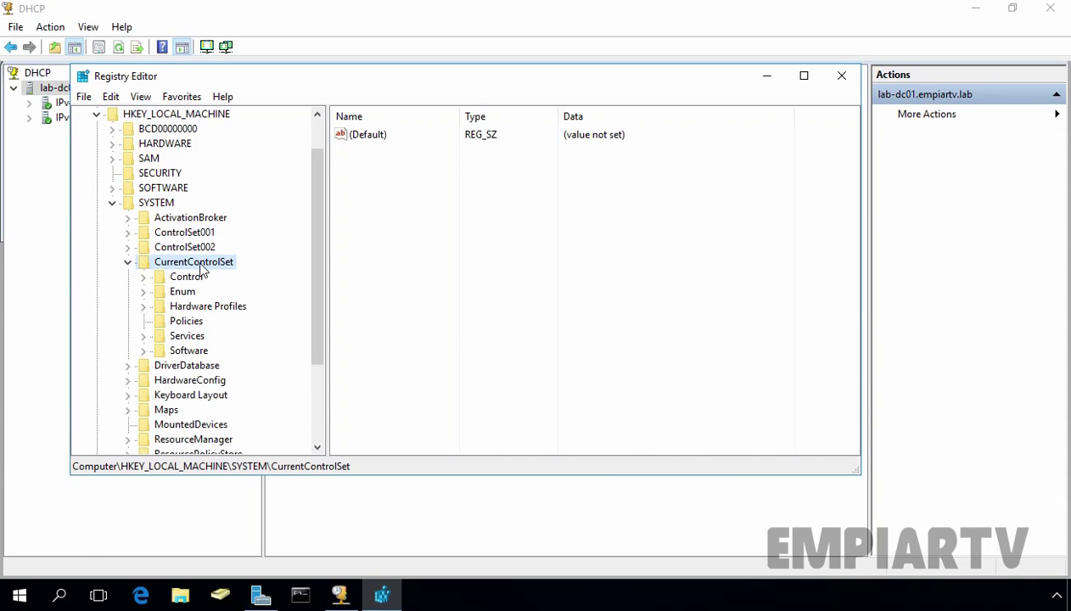
left_click_drag(318, 231, 296, 286)
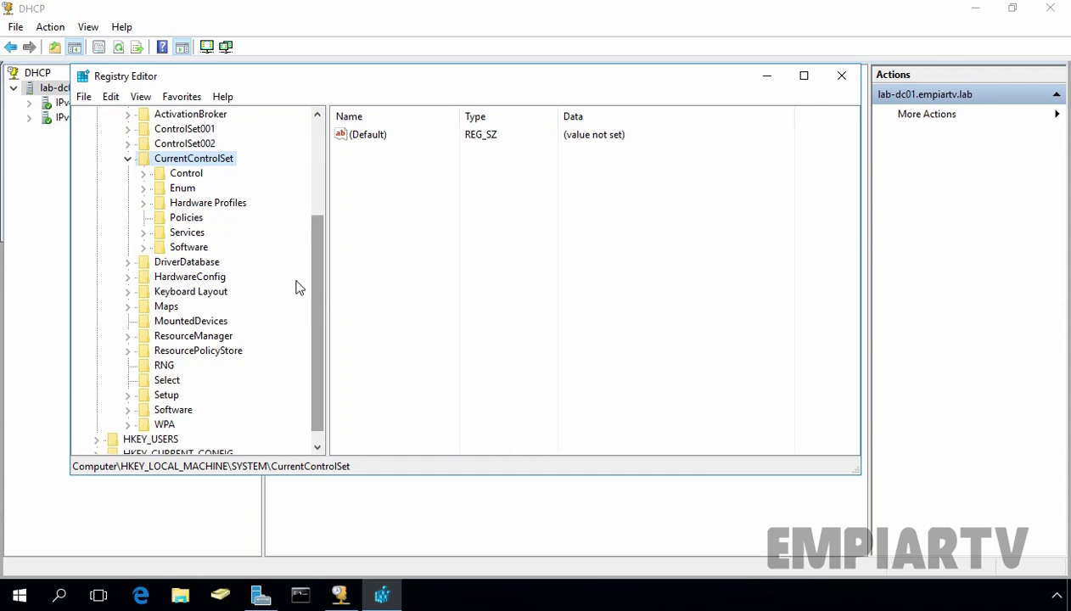
double_click(186, 231)
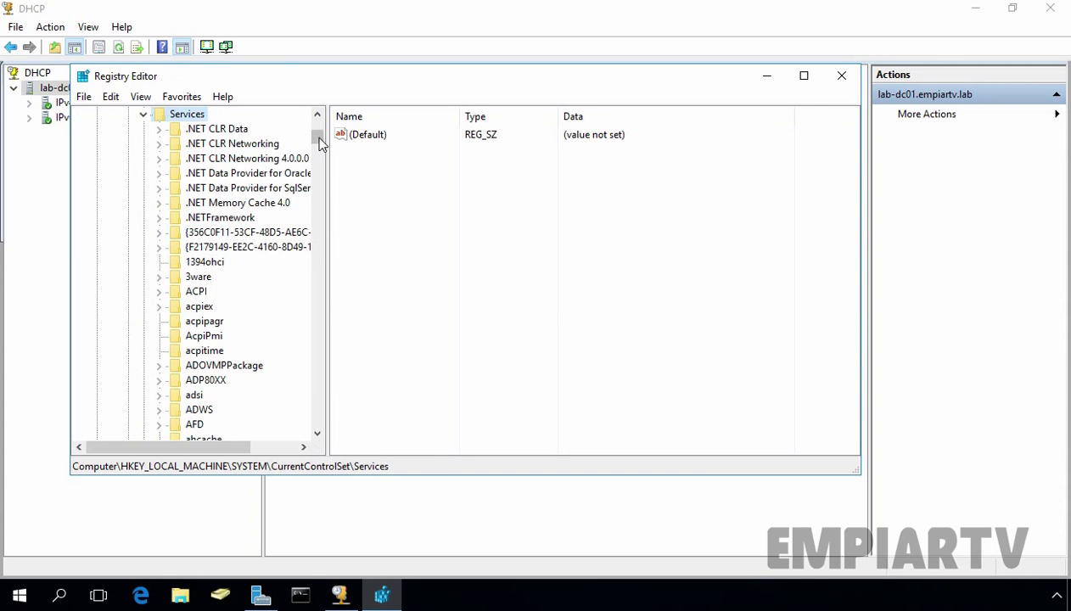
left_click_drag(315, 136, 316, 186)
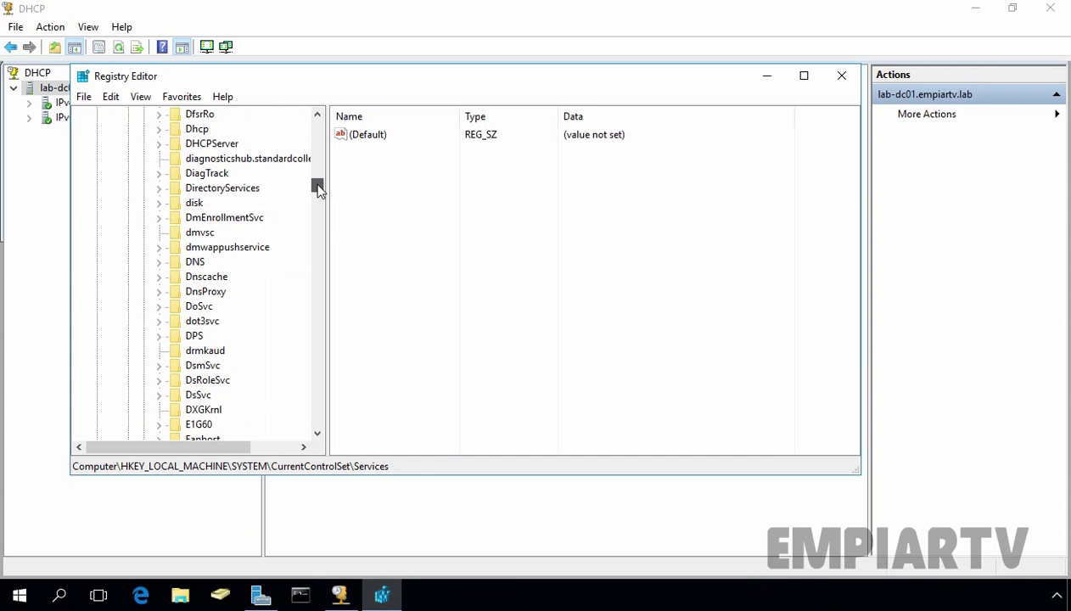
double_click(219, 146)
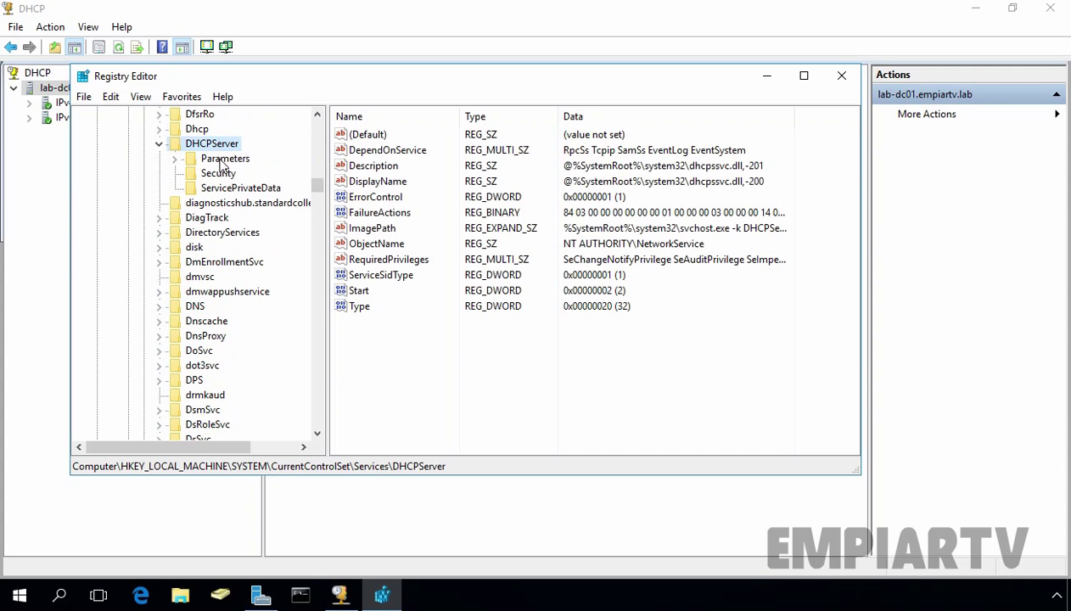
double_click(219, 159)
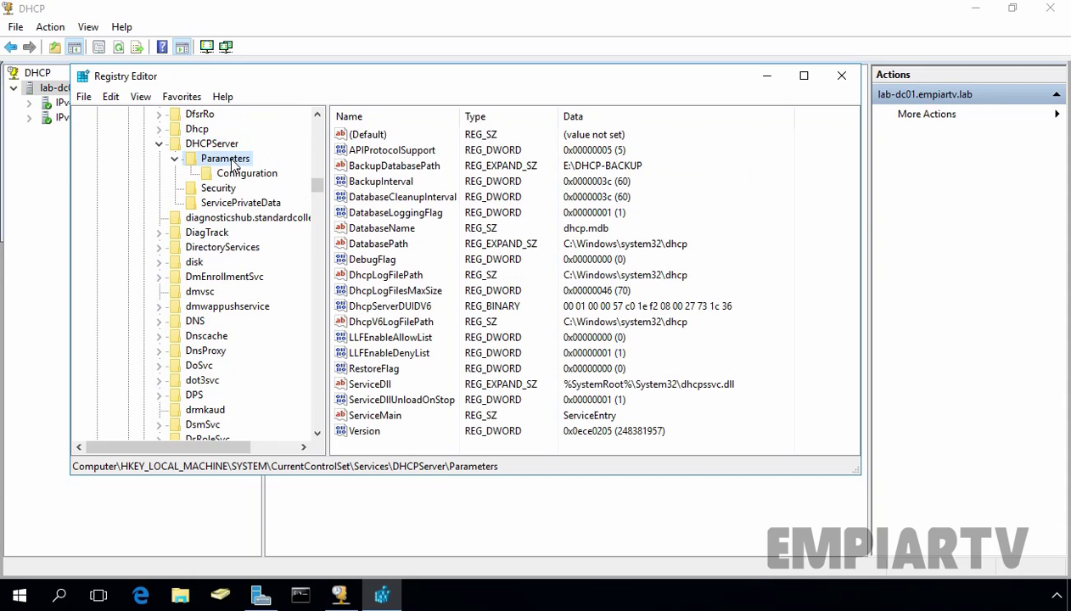
- Maximize Registry Editor and inspect the BackupDatabasePath, DatabasePath and BackupInterval values
left_click(804, 75)
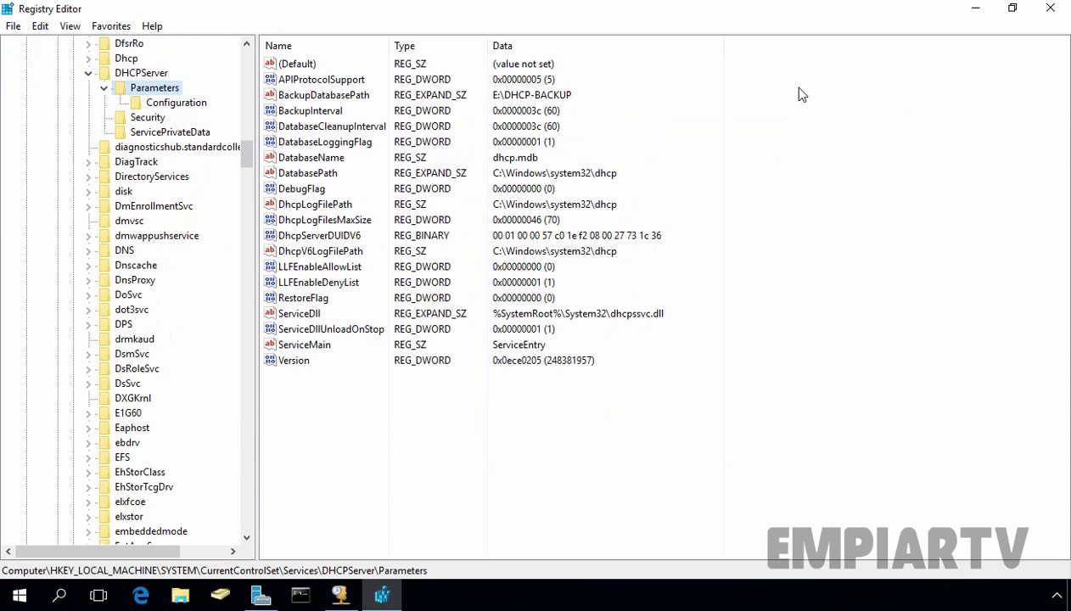
left_click(289, 96)
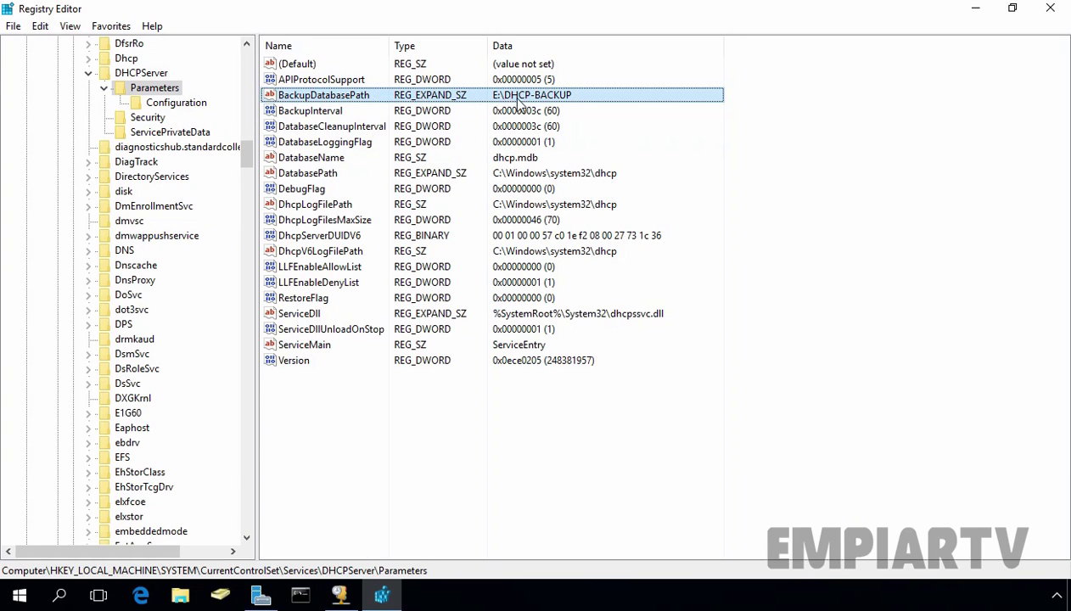
left_click(299, 175)
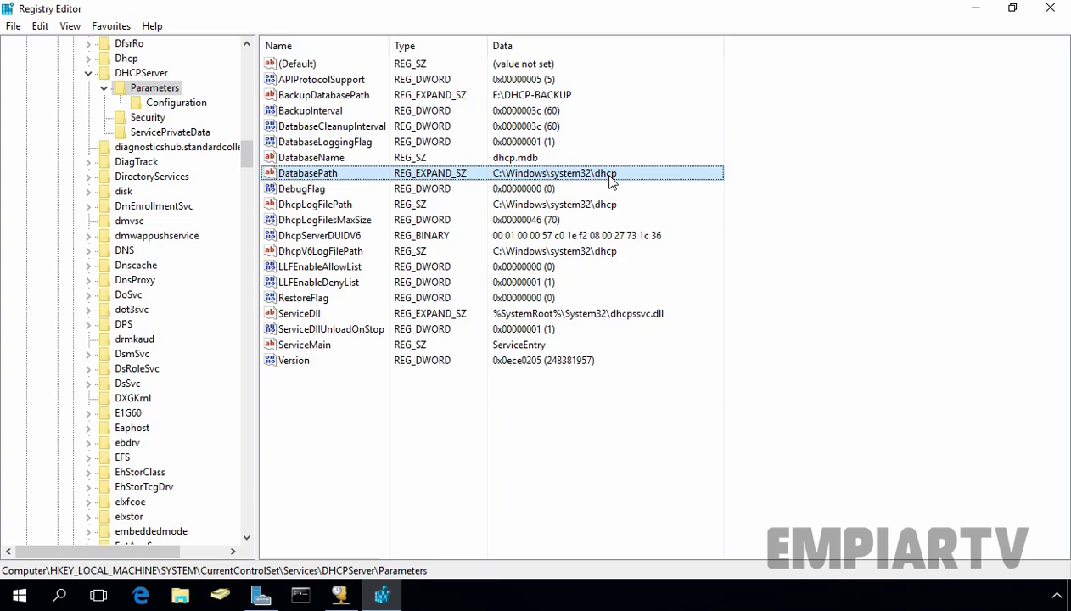
left_click(330, 111)
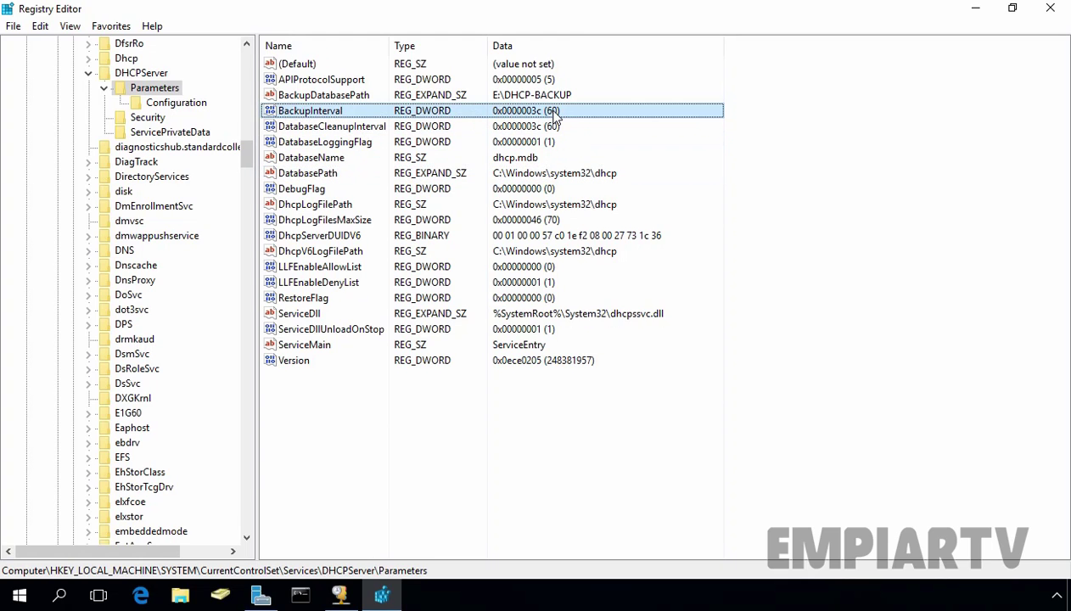
- Set BackupInterval to 120 in decimal
right_click(333, 110)
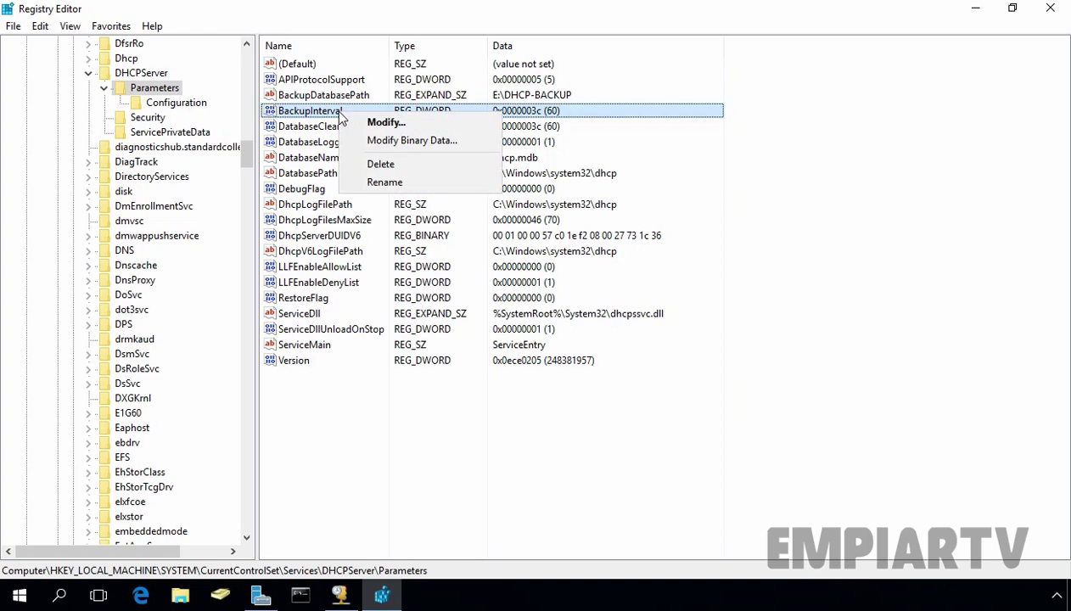
left_click(356, 121)
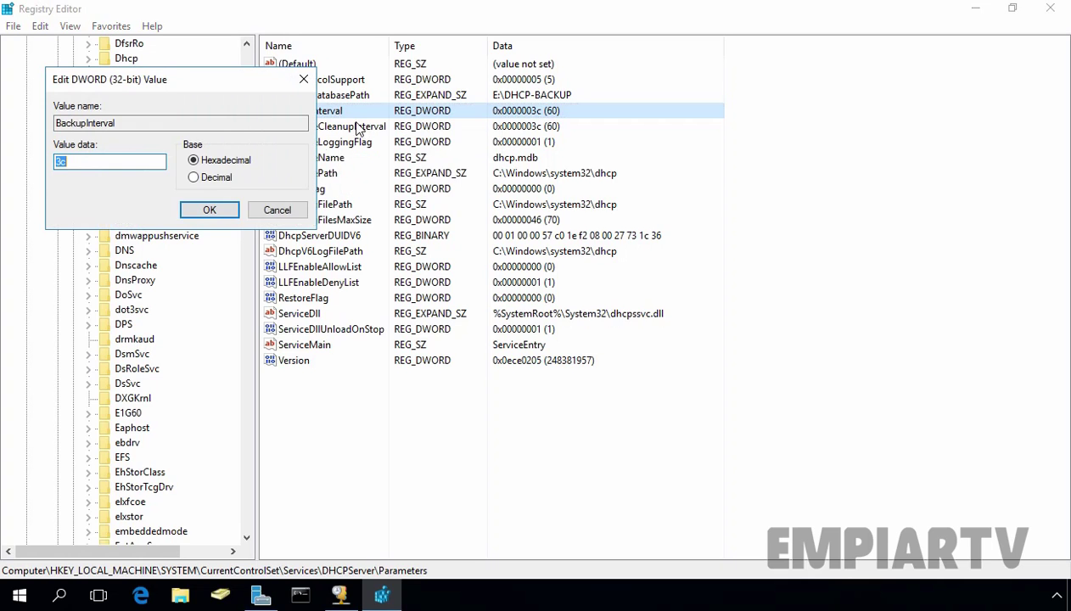
left_click(192, 179)
left_click_drag(85, 161, 48, 160)
type("120")
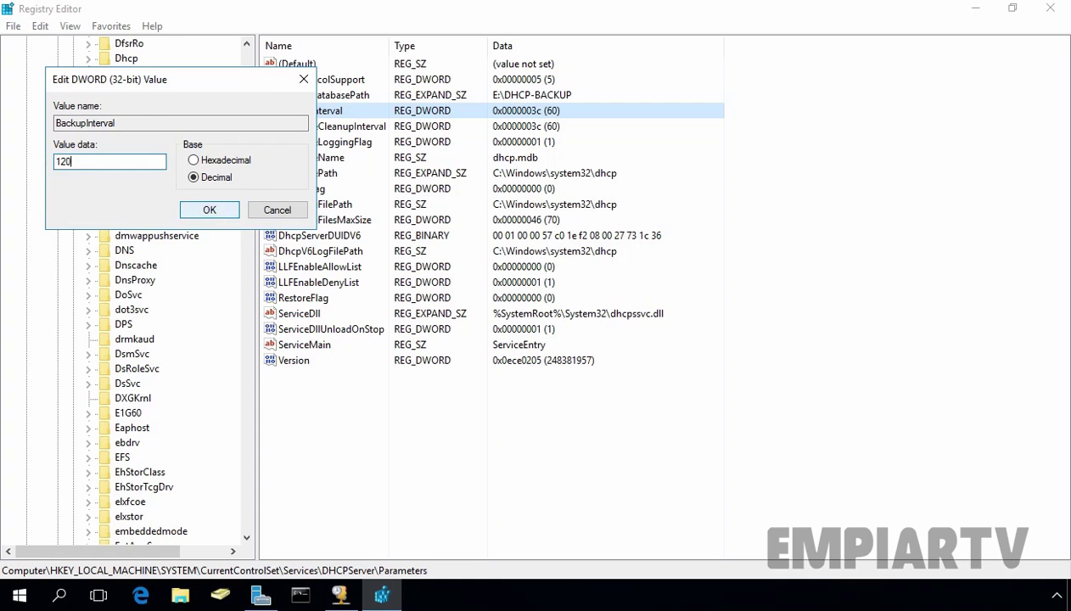
left_click(209, 210)
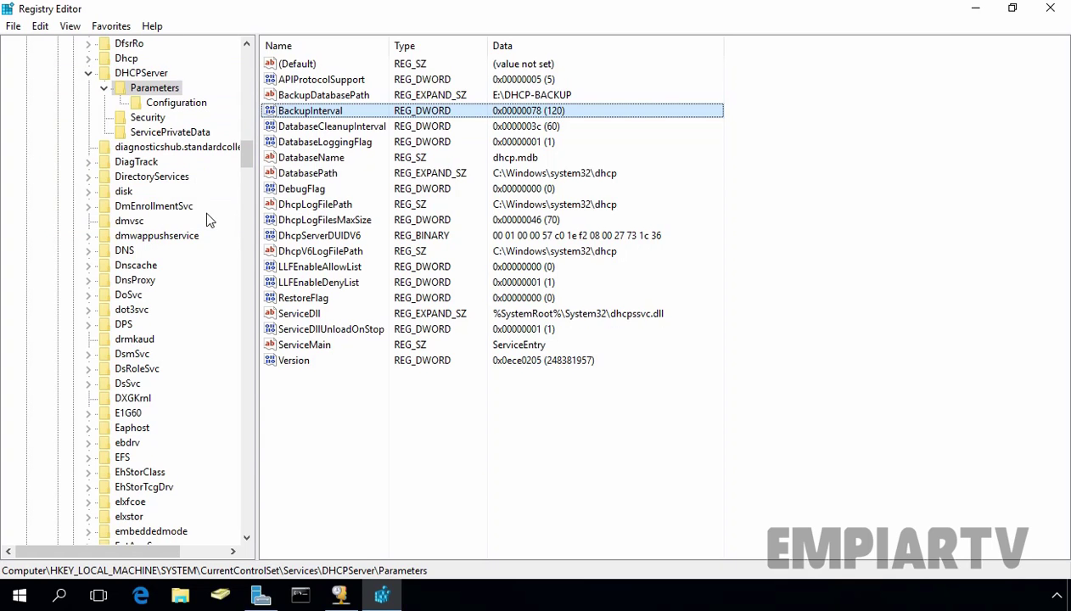
- Set DatabaseCleanupInterval to 120 in decimal
double_click(307, 127)
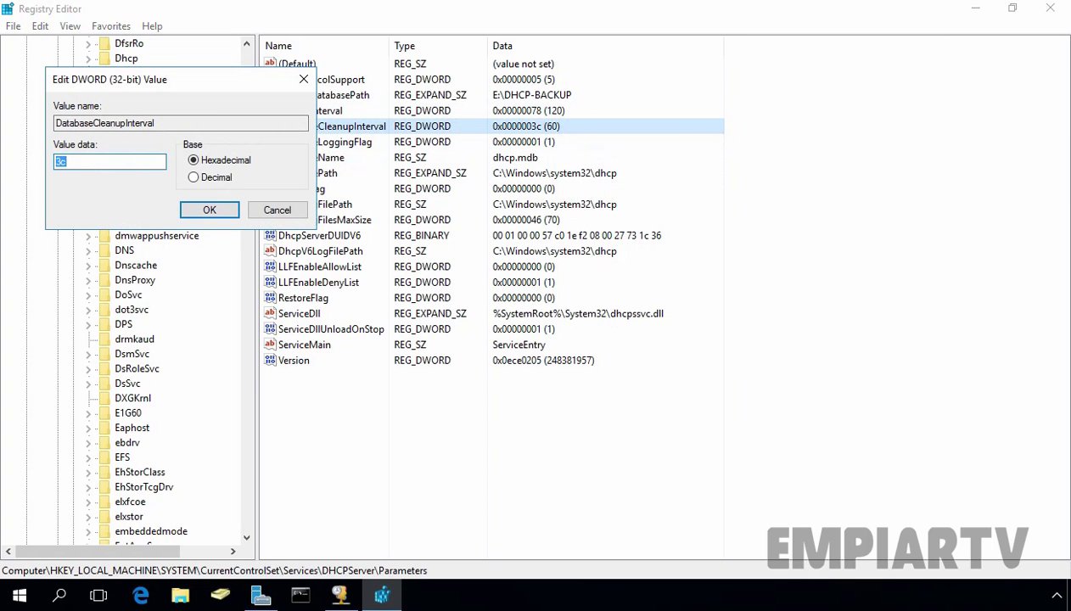
left_click(208, 178)
type("120")
left_click(193, 210)
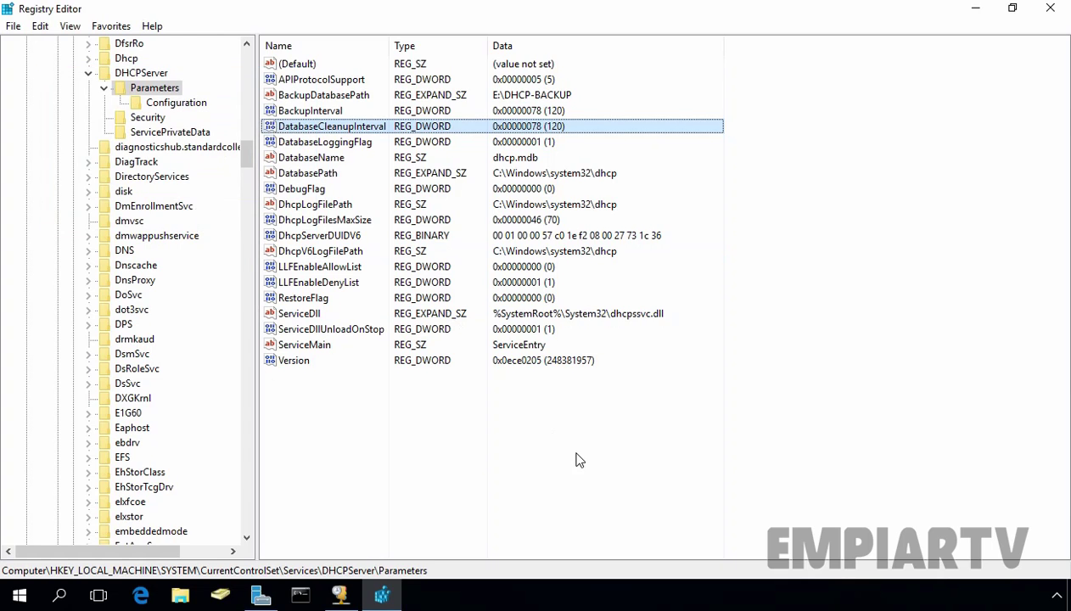